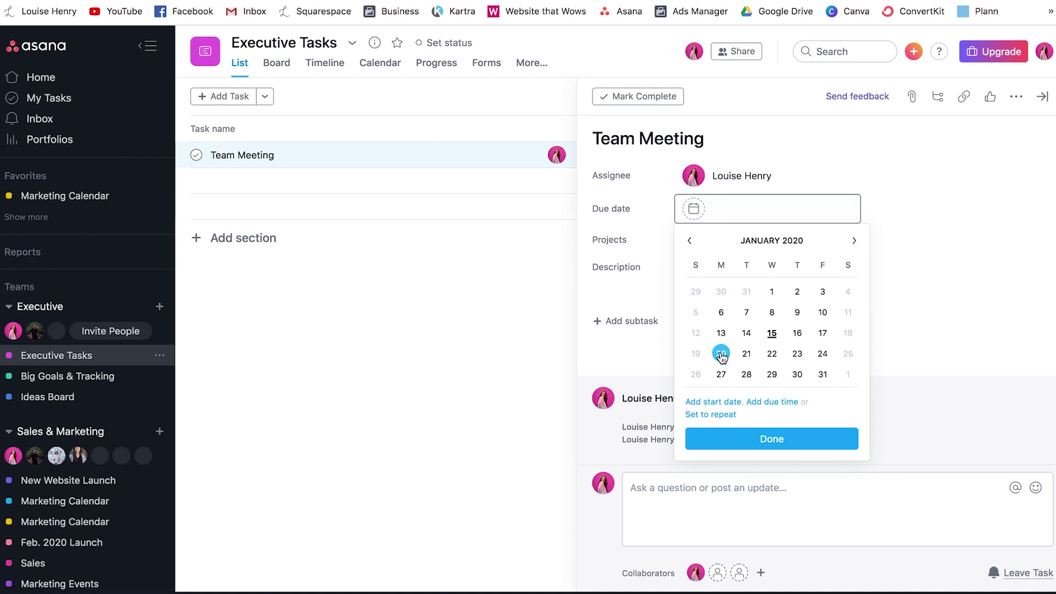
Set the Team Meeting task's due date to January 20, 2020 with a due time of 9:00am.
{"action": "left_click", "coordinate": [722, 357]}
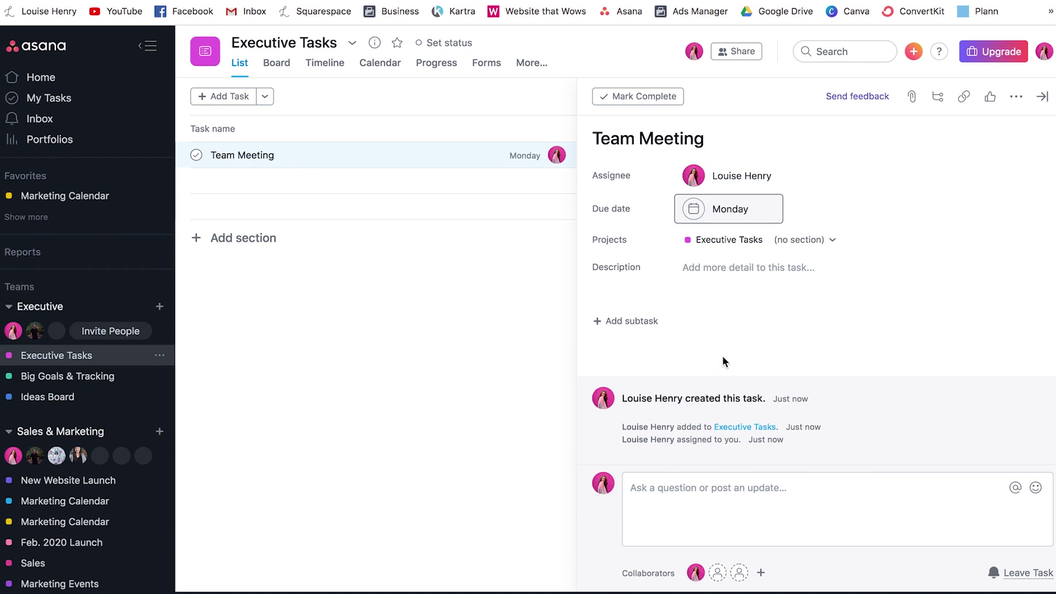
{"action": "left_click", "coordinate": [725, 215]}
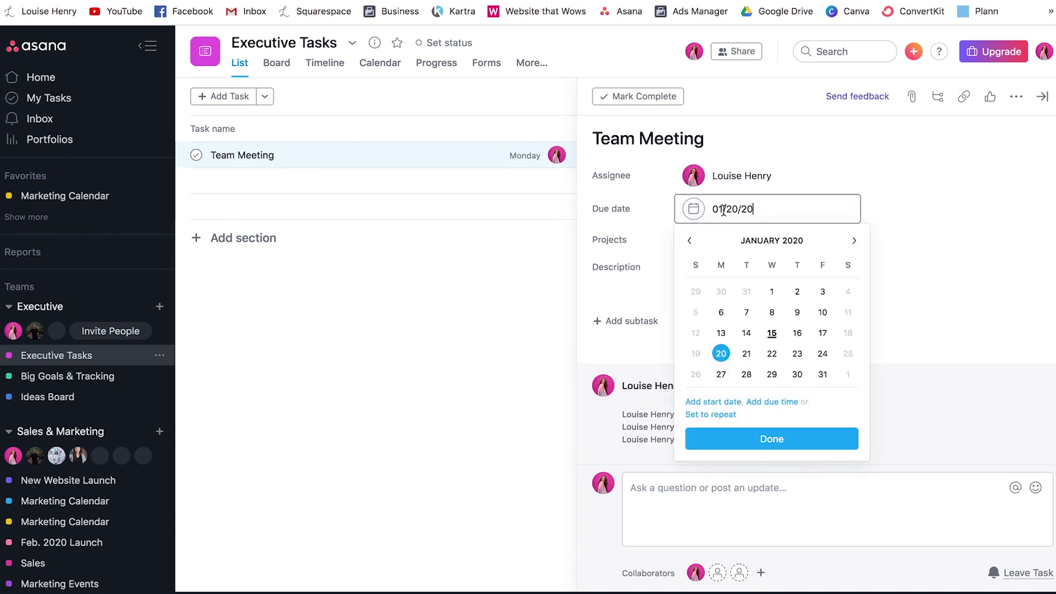
{"action": "left_click", "coordinate": [779, 405]}
{"action": "left_click", "coordinate": [742, 418]}
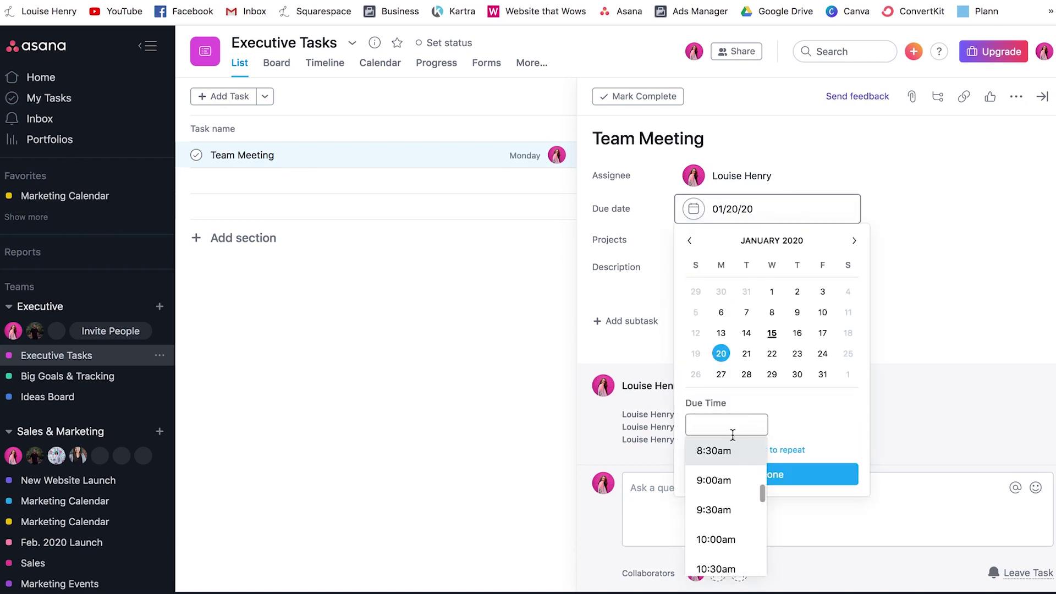
{"action": "left_click", "coordinate": [715, 481]}
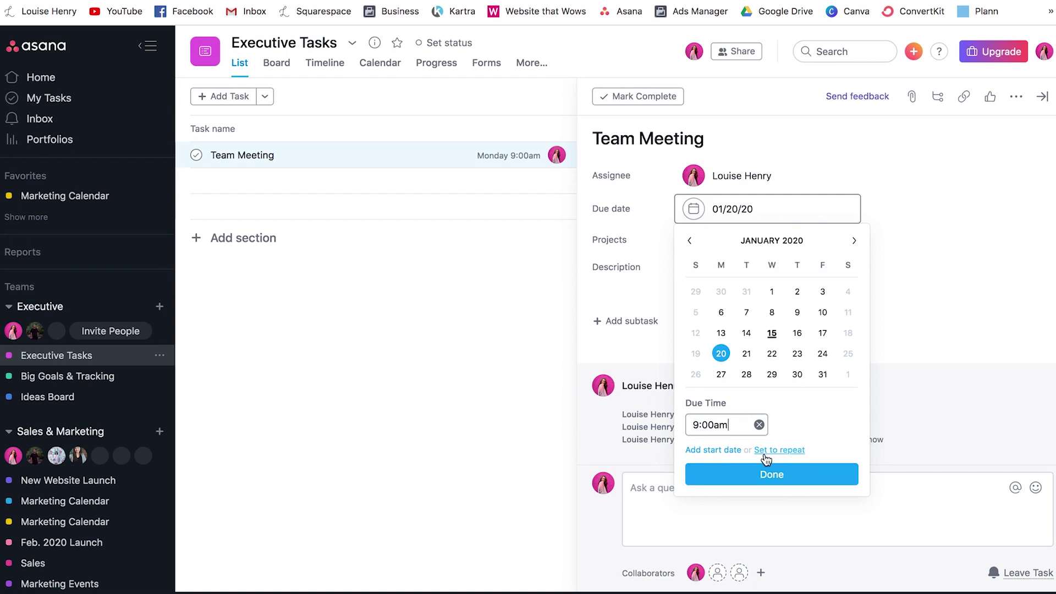
Make the Team Meeting task repeat weekly, every 1 week on Monday, and close its details.
{"action": "left_click", "coordinate": [782, 452]}
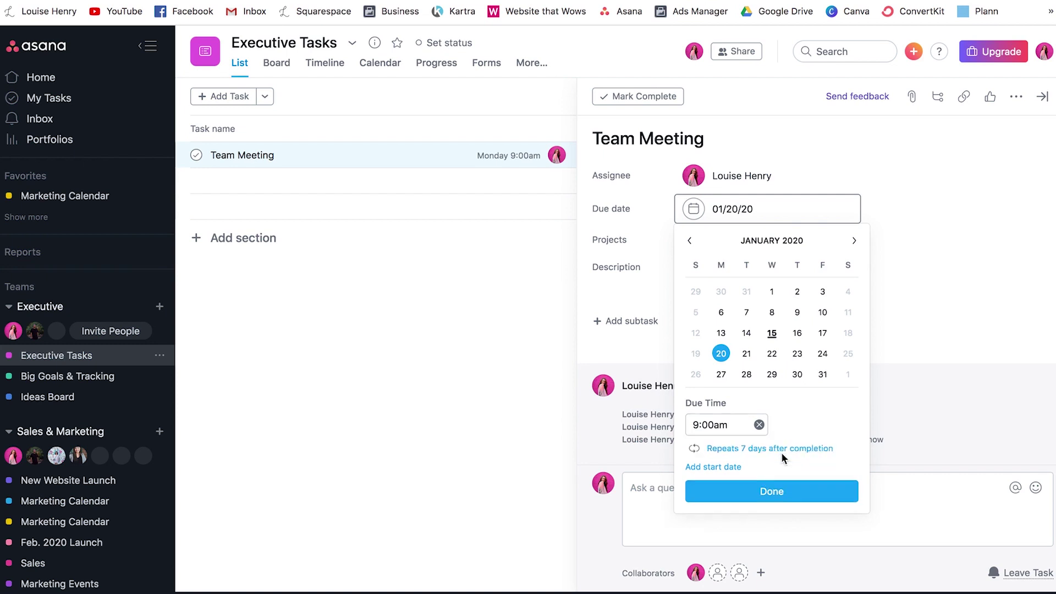
{"action": "left_click", "coordinate": [721, 452]}
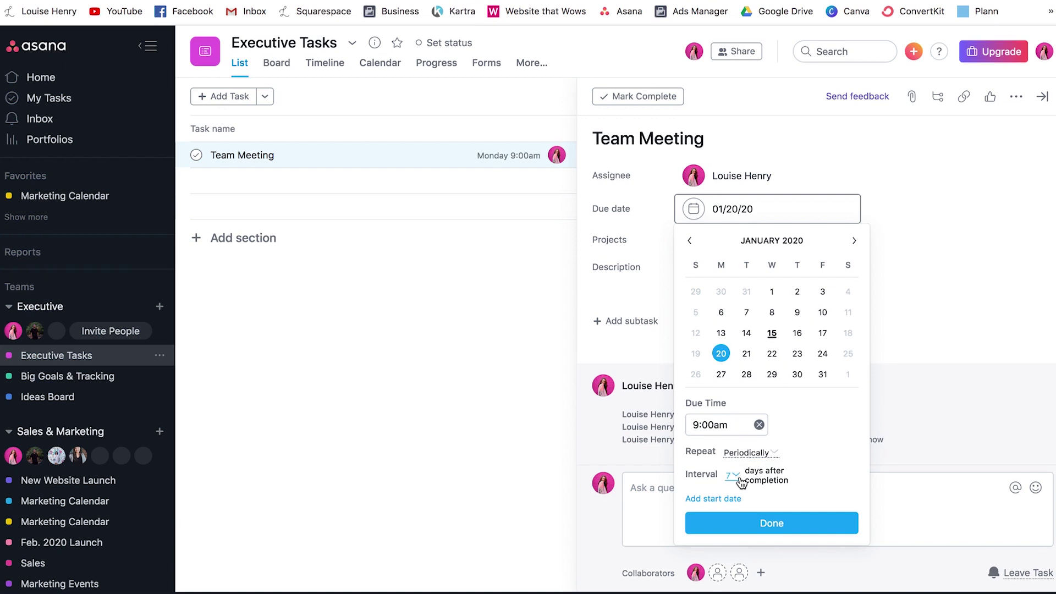
{"action": "left_click", "coordinate": [750, 452]}
{"action": "left_click", "coordinate": [754, 464]}
{"action": "left_click", "coordinate": [759, 454]}
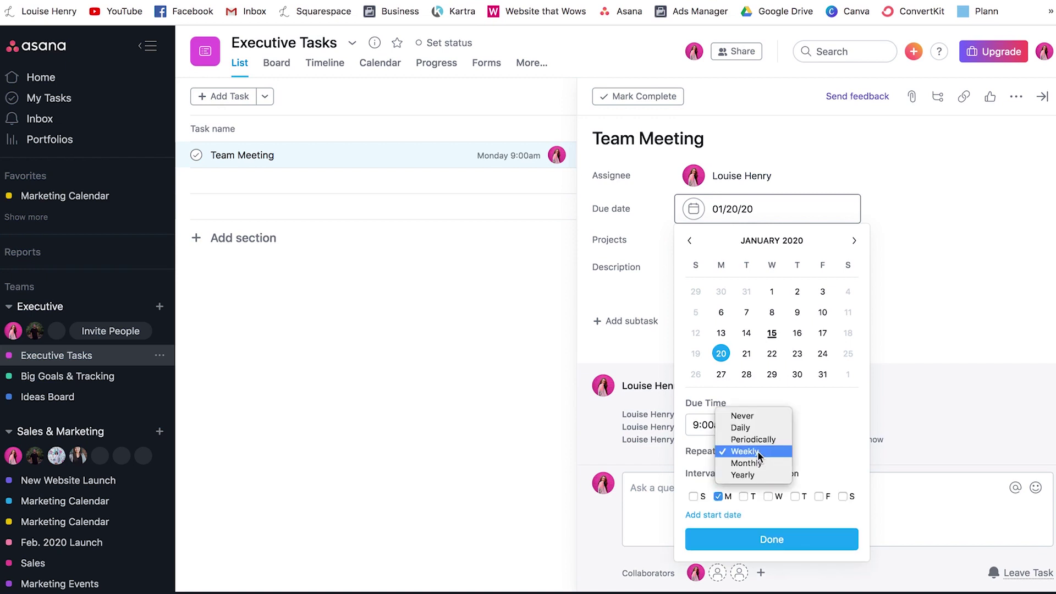
{"action": "left_click", "coordinate": [760, 455]}
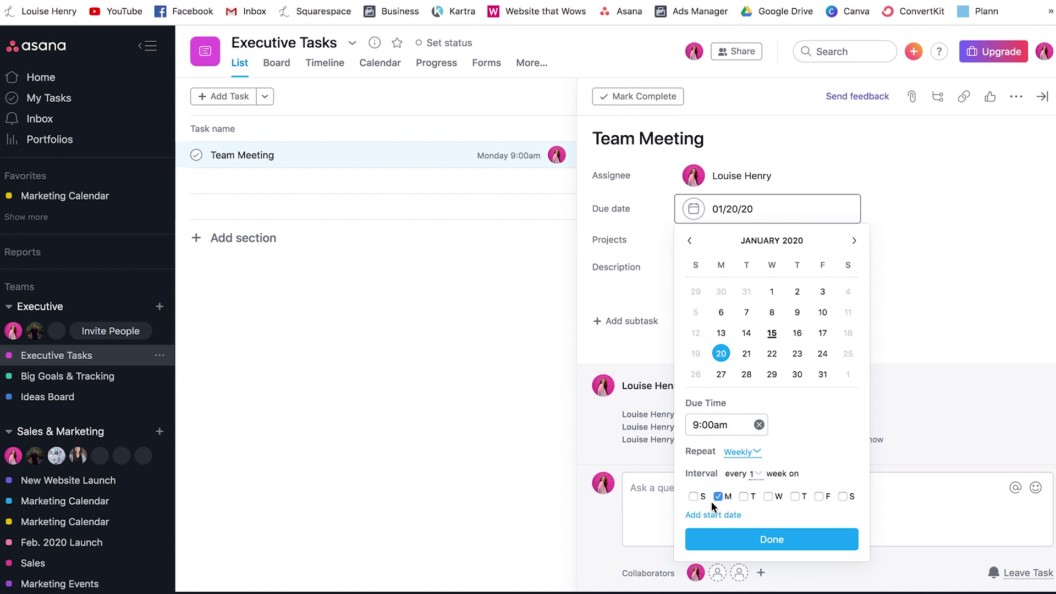
{"action": "left_click", "coordinate": [785, 540]}
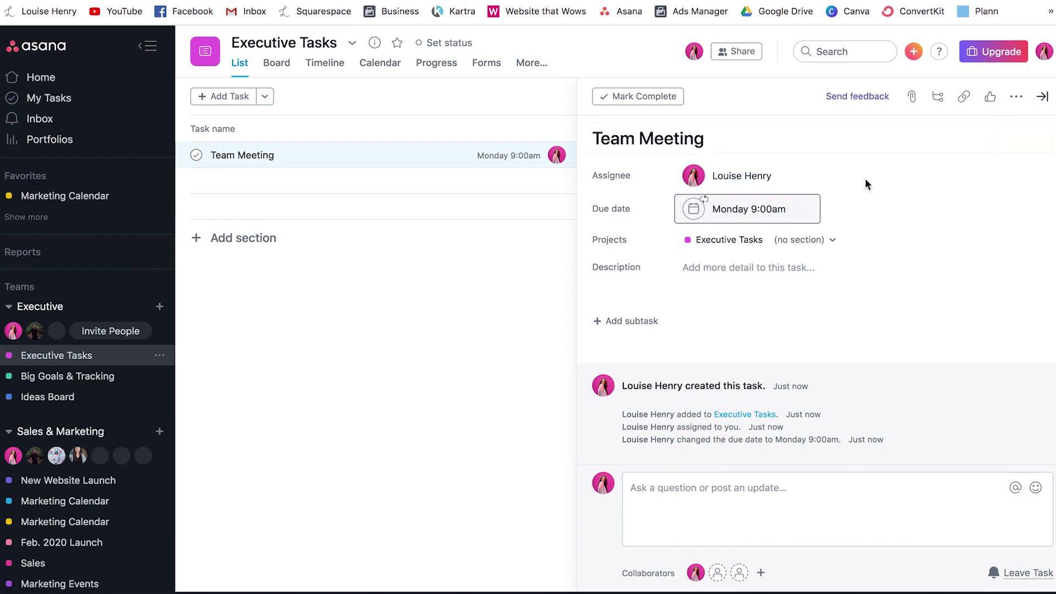
{"action": "left_click", "coordinate": [757, 279]}
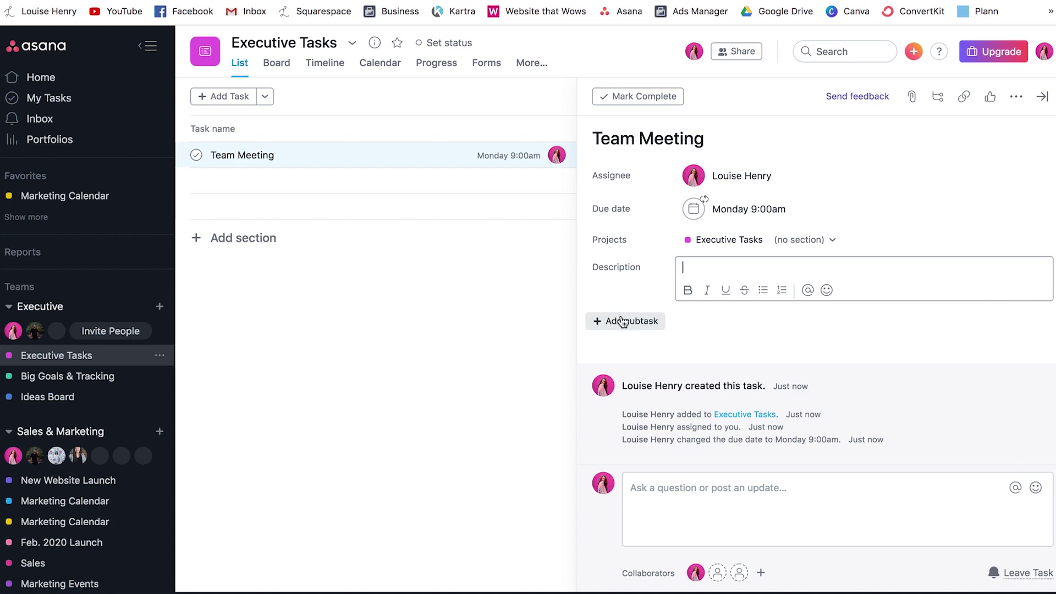
{"action": "left_click", "coordinate": [1042, 96]}
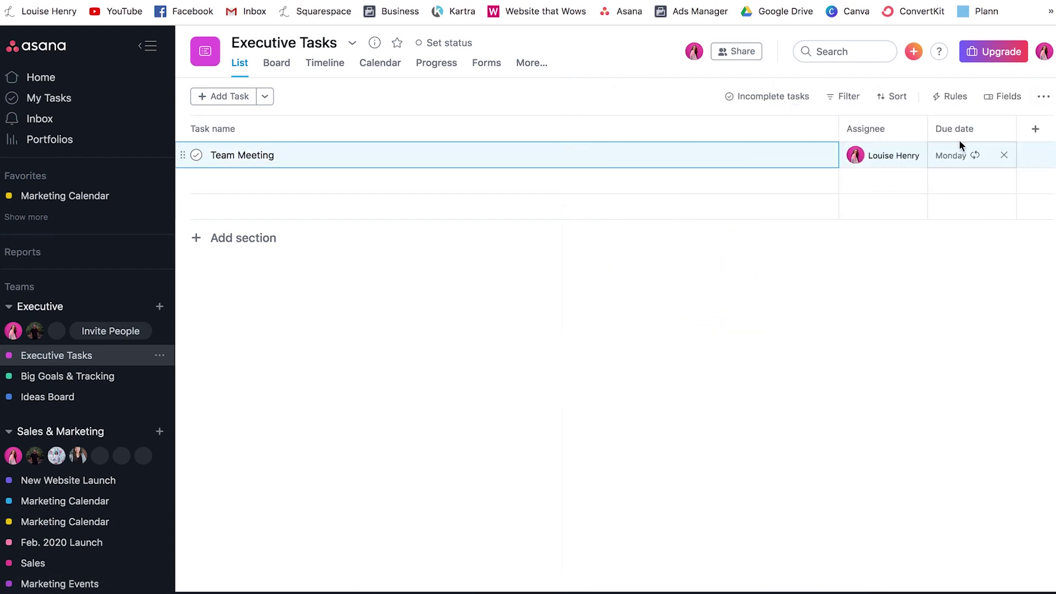
Show the Executive Tasks project as a calendar and mark the January 20 Team Meeting complete.
{"action": "left_click", "coordinate": [389, 66]}
{"action": "left_click", "coordinate": [891, 95]}
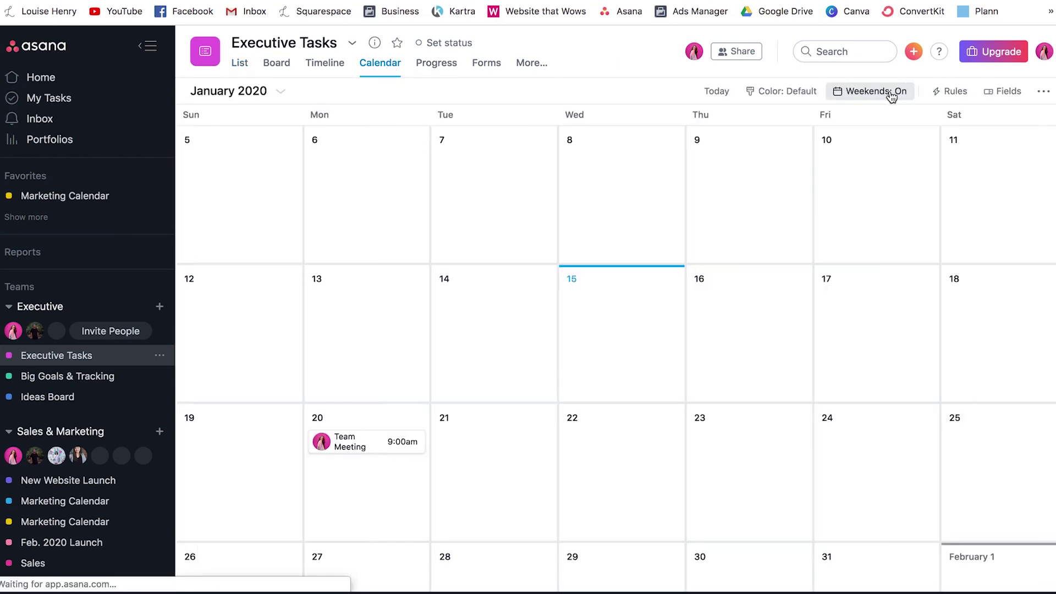
{"action": "scroll", "coordinate": [864, 201], "scroll_direction": "down", "scroll_amount": 3}
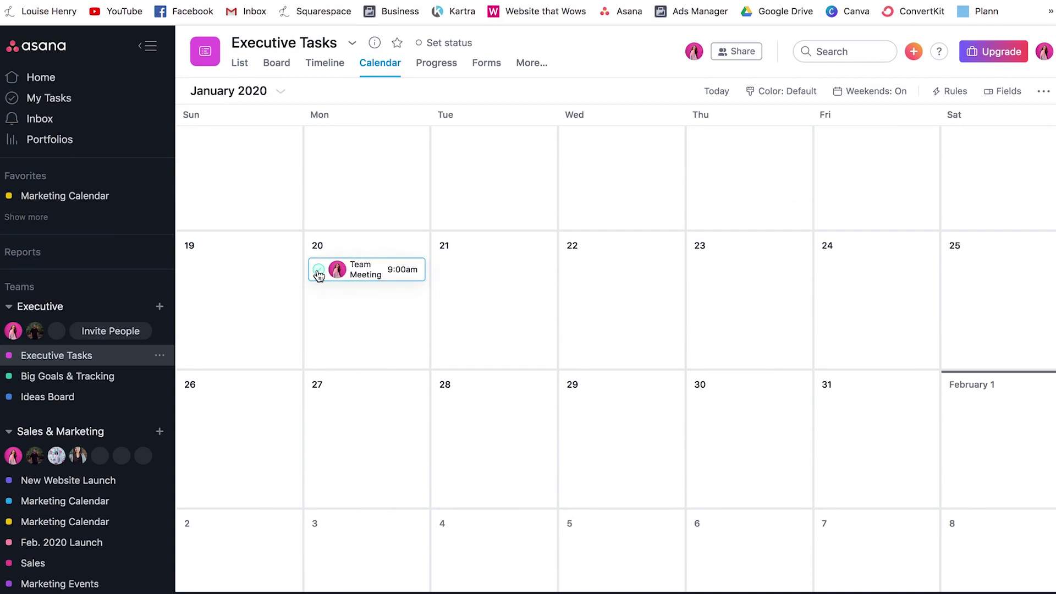
{"action": "left_click", "coordinate": [319, 271]}
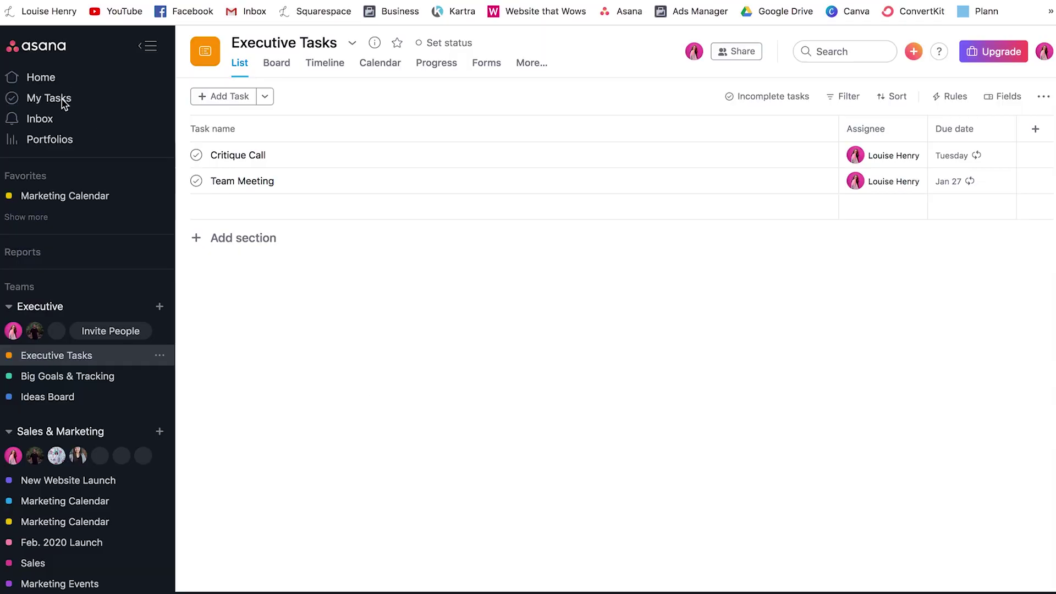
Open My Tasks and mark the 4:00pm call on January 14 complete.
{"action": "left_click", "coordinate": [50, 99]}
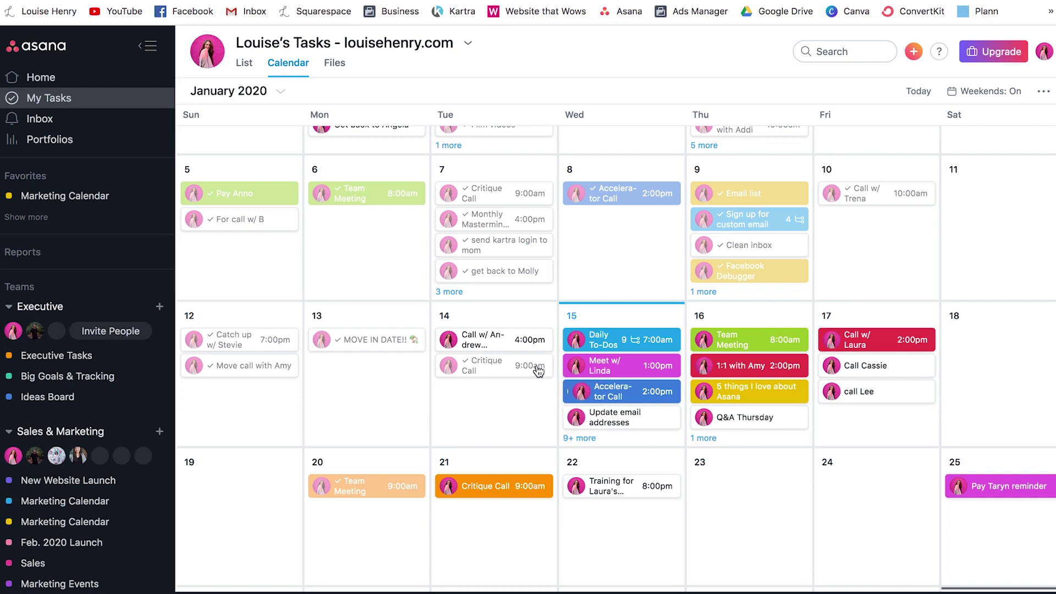
{"action": "left_click", "coordinate": [446, 343]}
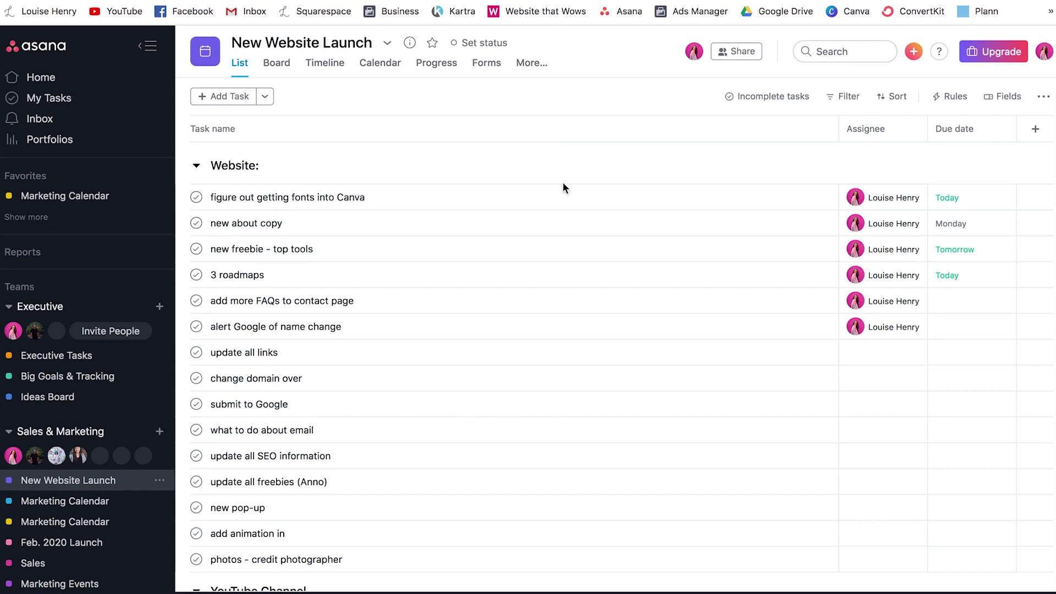
Review the New Website Launch project's tasks and sections in the list, board and calendar views.
{"action": "scroll", "coordinate": [560, 159], "scroll_direction": "down", "scroll_amount": 5}
{"action": "scroll", "coordinate": [558, 160], "scroll_direction": "down", "scroll_amount": 3}
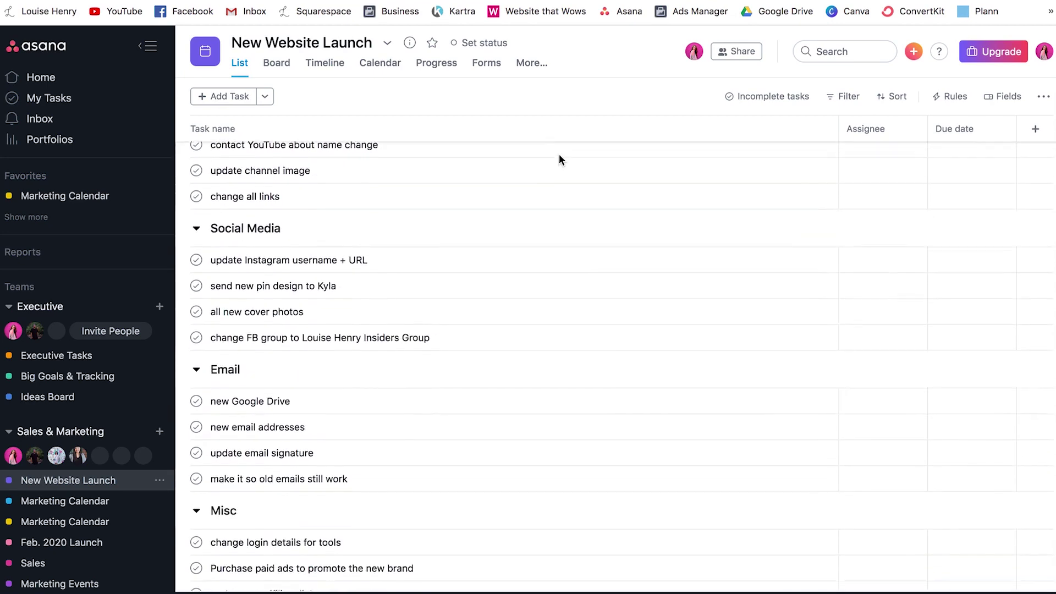
{"action": "left_click", "coordinate": [282, 65]}
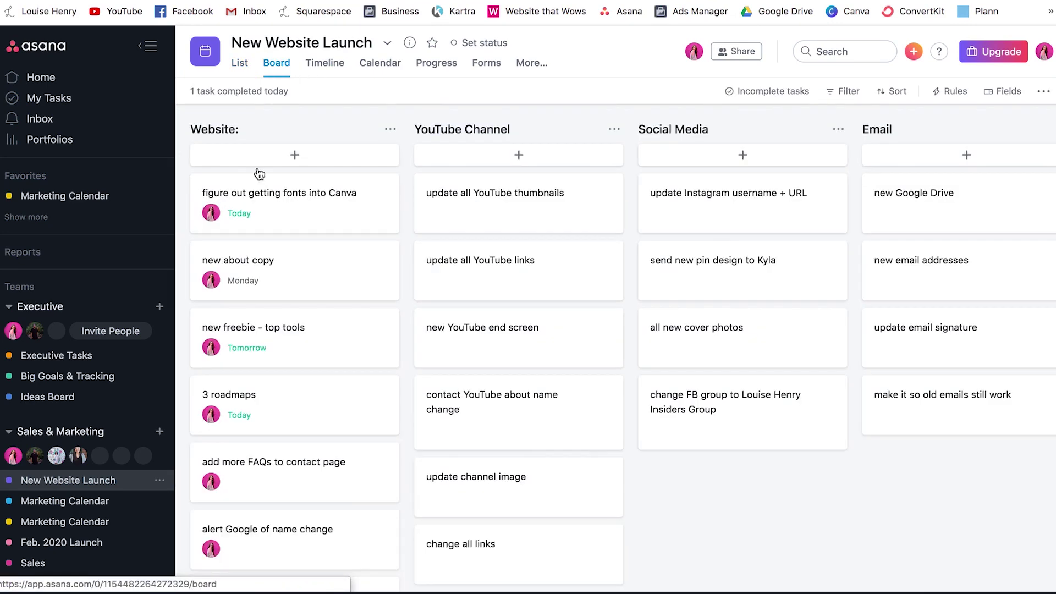
{"action": "scroll", "coordinate": [262, 258], "scroll_direction": "right", "scroll_amount": 3}
{"action": "scroll", "coordinate": [264, 259], "scroll_direction": "right", "scroll_amount": 3}
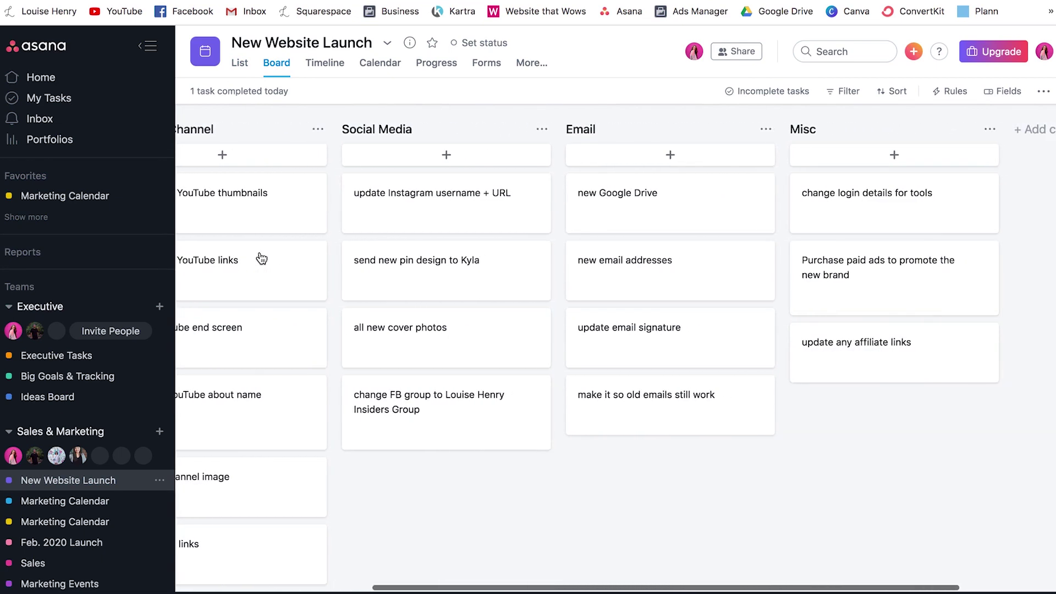
{"action": "left_click", "coordinate": [385, 72]}
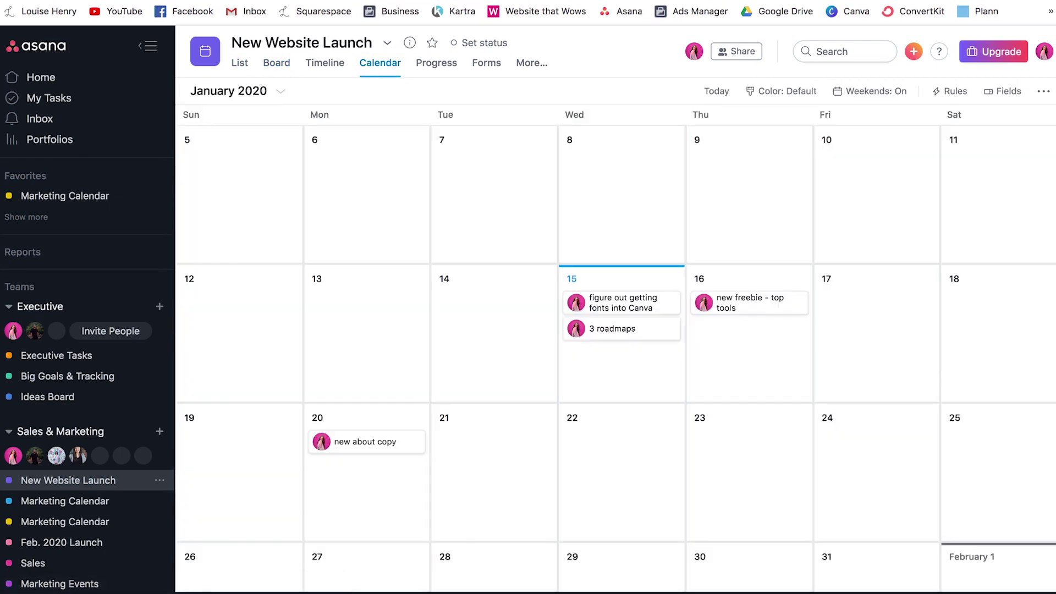
{"action": "scroll", "coordinate": [1032, 277], "scroll_direction": "down", "scroll_amount": 1}
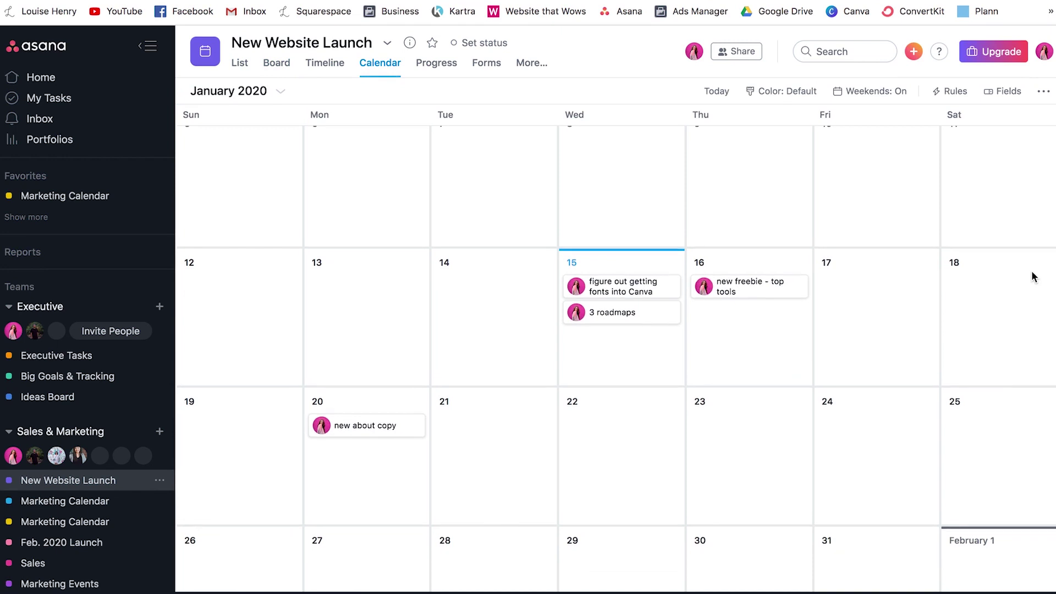
{"action": "scroll", "coordinate": [1033, 277], "scroll_direction": "up", "scroll_amount": 1}
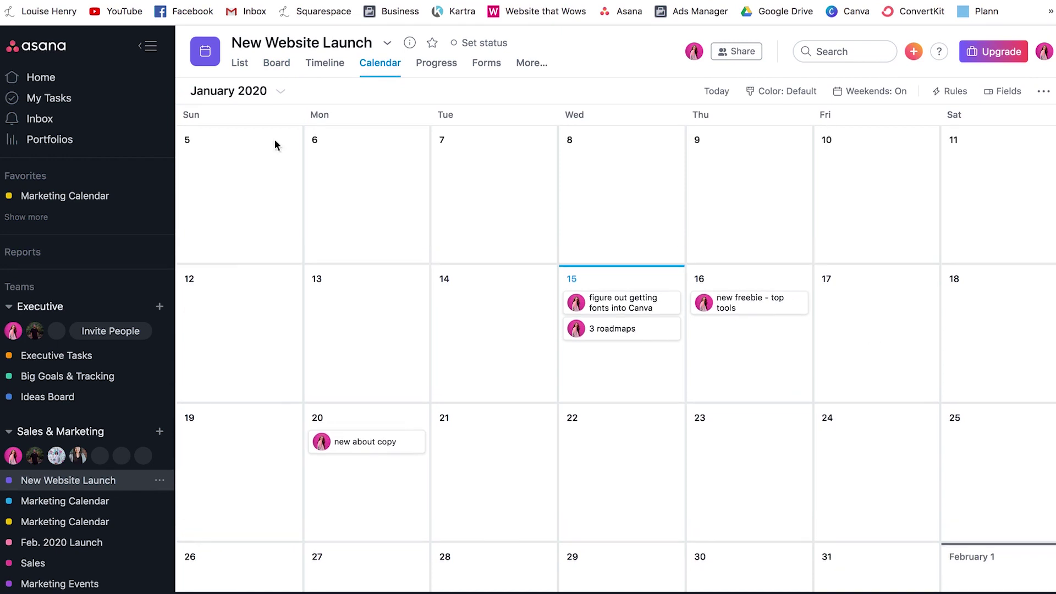
{"action": "left_click", "coordinate": [240, 65]}
{"action": "left_click", "coordinate": [279, 66]}
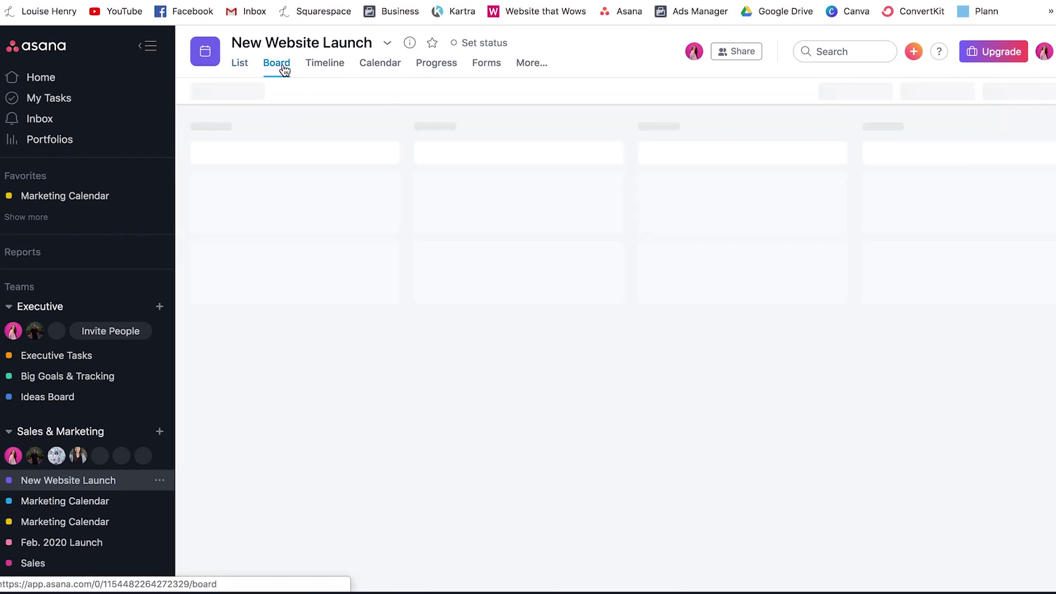
{"action": "left_click", "coordinate": [387, 69]}
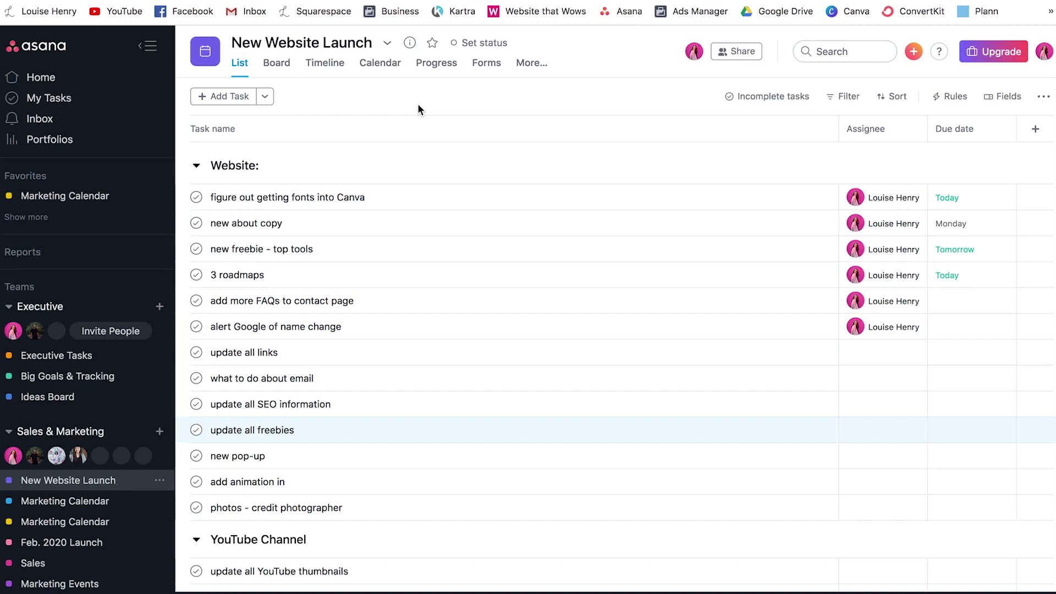
Assign the "new pop-up" task to the second suggested teammate and set its due date to January 21, 2020.
{"action": "left_click", "coordinate": [505, 429]}
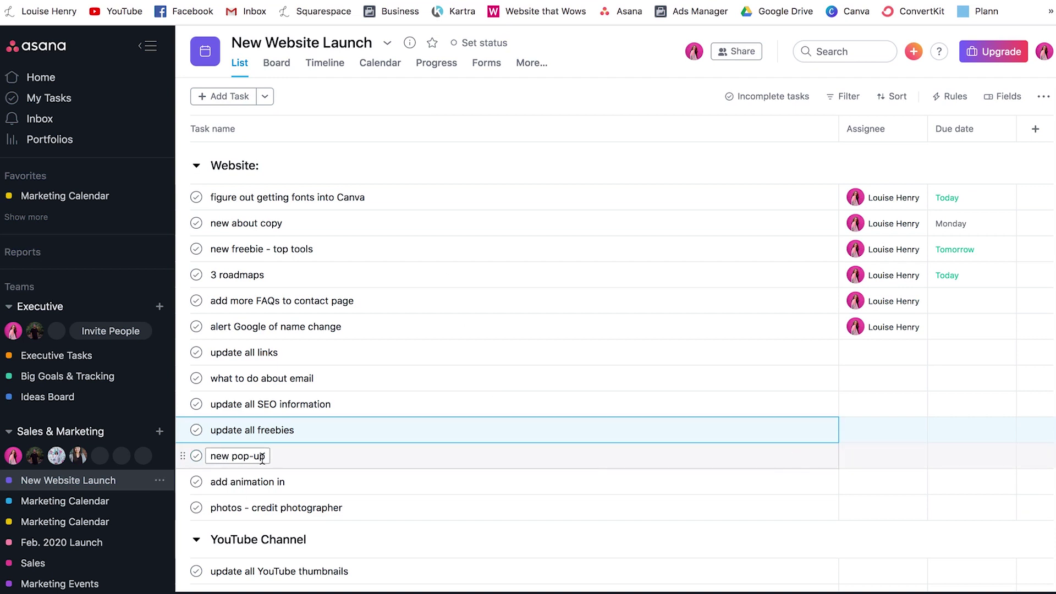
{"action": "left_click", "coordinate": [387, 462]}
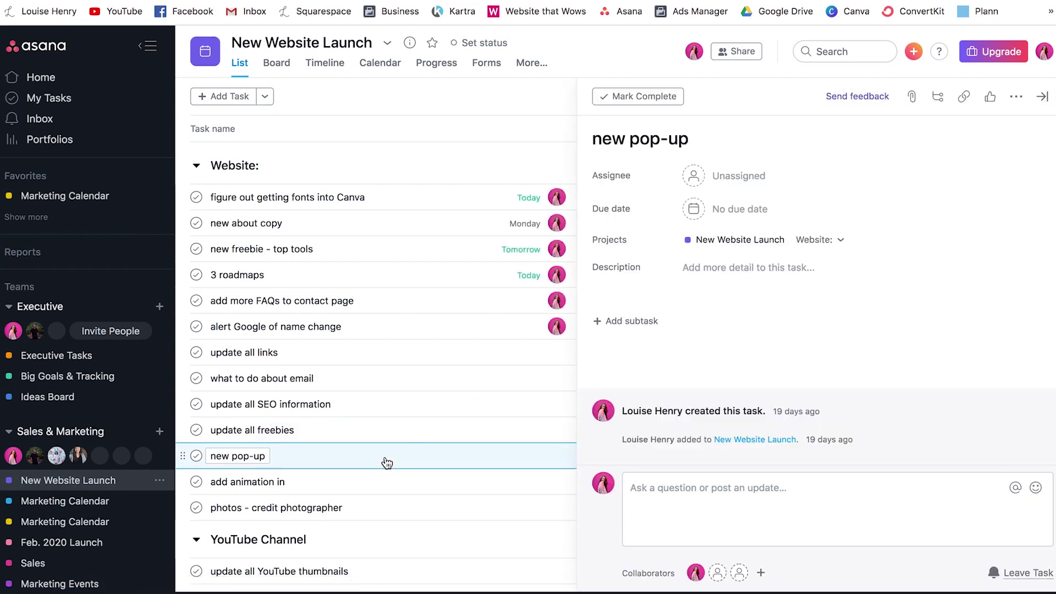
{"action": "left_click", "coordinate": [734, 175]}
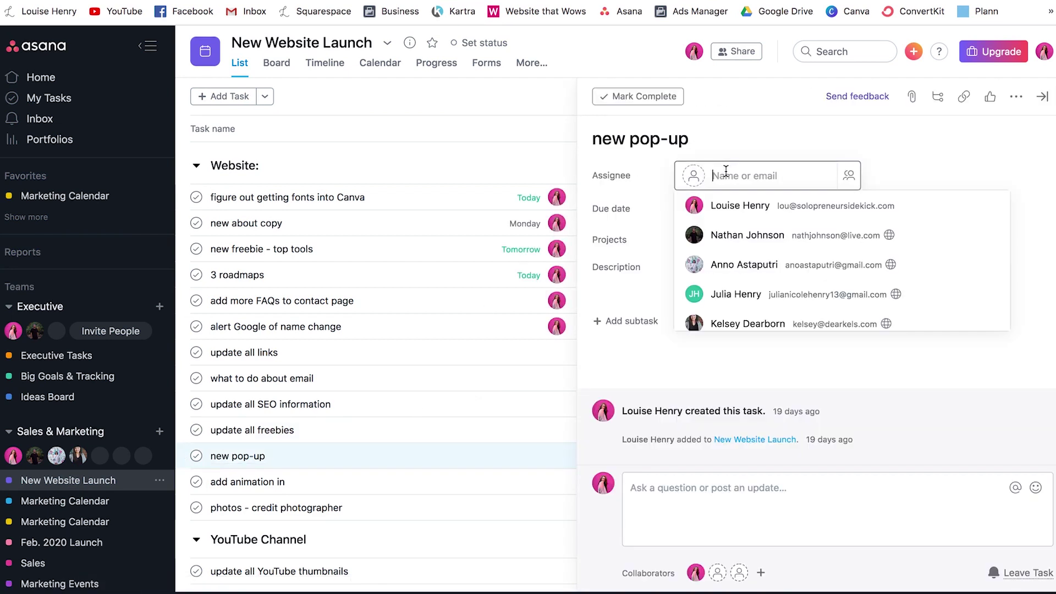
{"action": "left_click", "coordinate": [702, 236]}
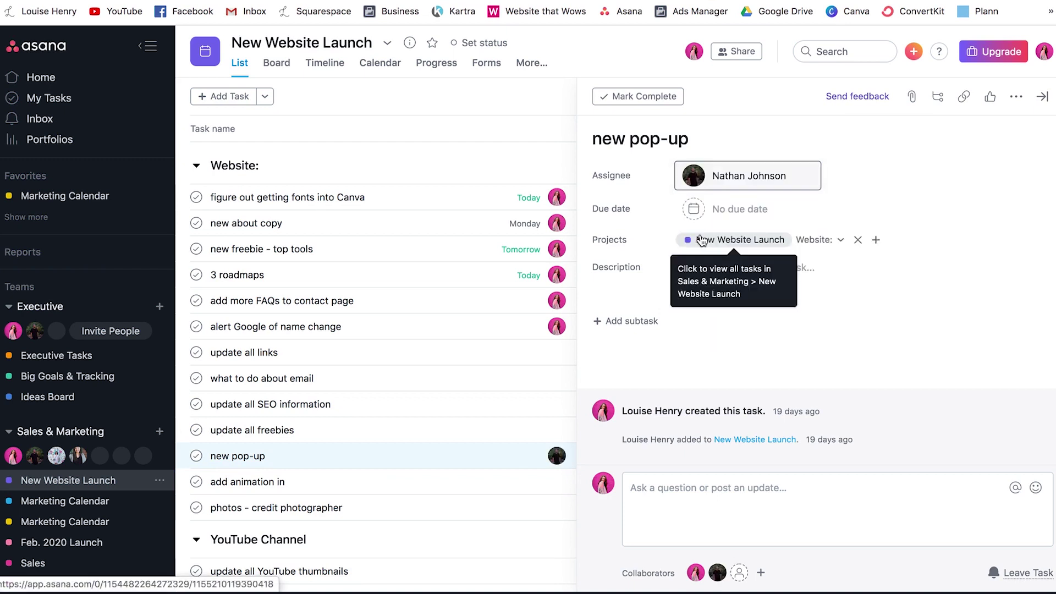
{"action": "left_click", "coordinate": [721, 217]}
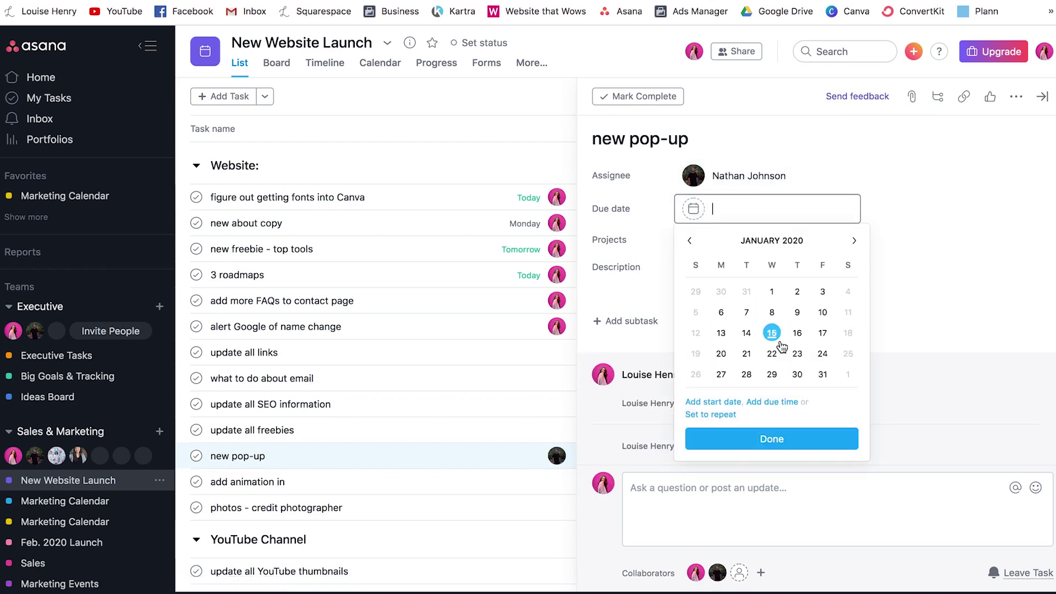
{"action": "left_click", "coordinate": [747, 355]}
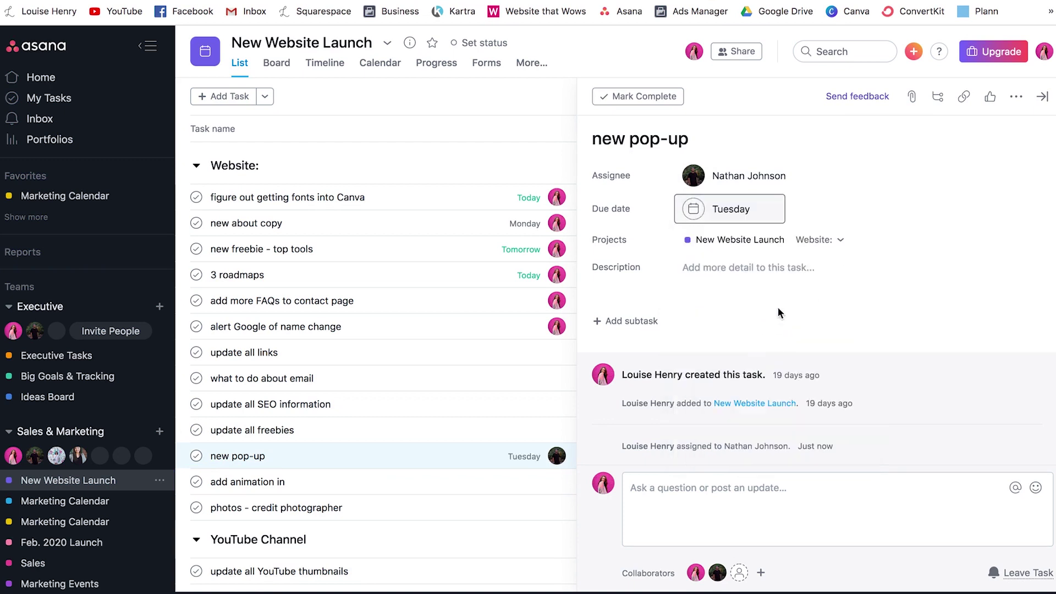
Describe the "new pop-up" task as "Add all the details he might need" and attach the black logo PNG from the recent files.
{"action": "left_click", "coordinate": [743, 267]}
{"action": "type", "text": "Add a"}
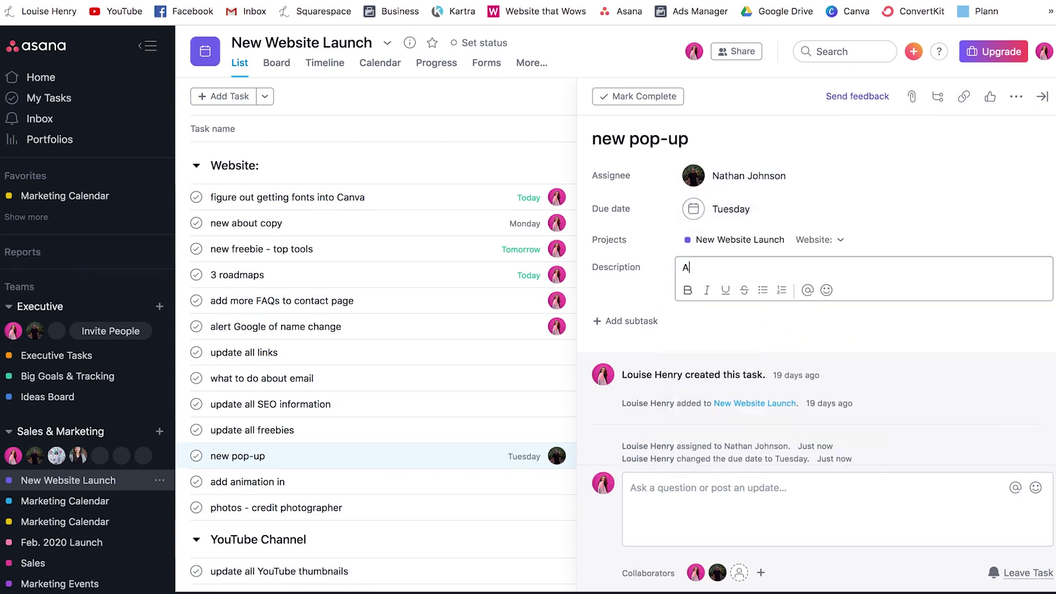
{"action": "type", "text": "ll the details he might need"}
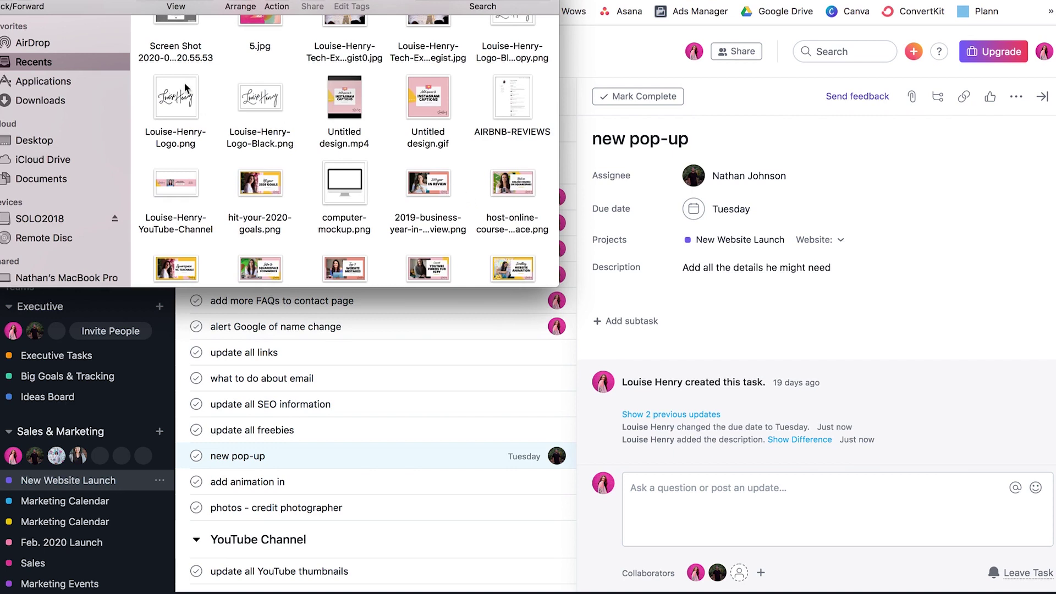
{"action": "left_click_drag", "start_coordinate": [257, 98], "coordinate": [747, 229]}
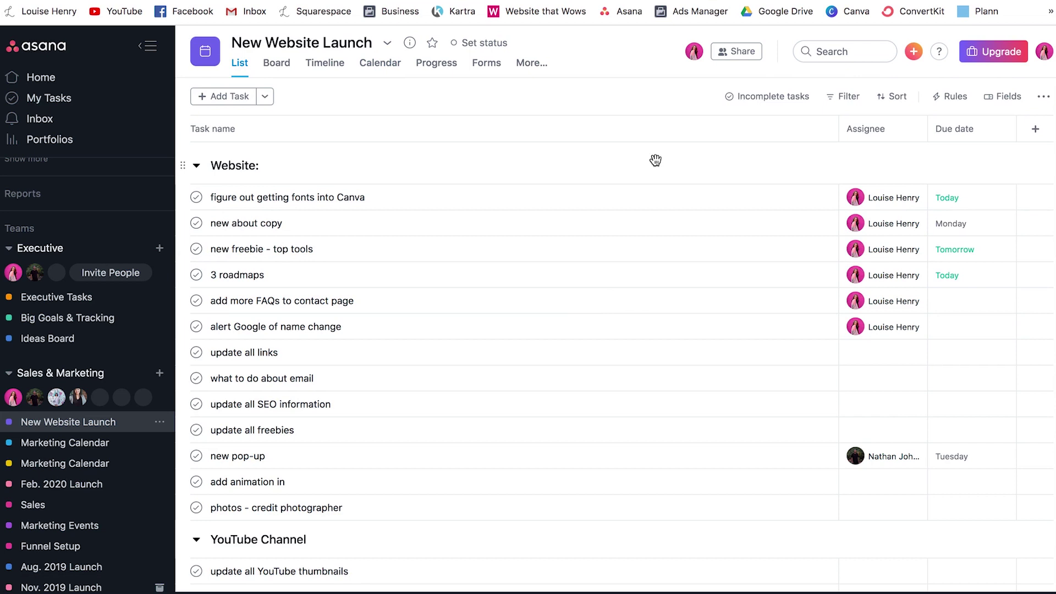
Draft a project status update titled "Status Update" with the text "Let them know..." and turn on the Friday status reminder.
{"action": "left_click", "coordinate": [436, 70]}
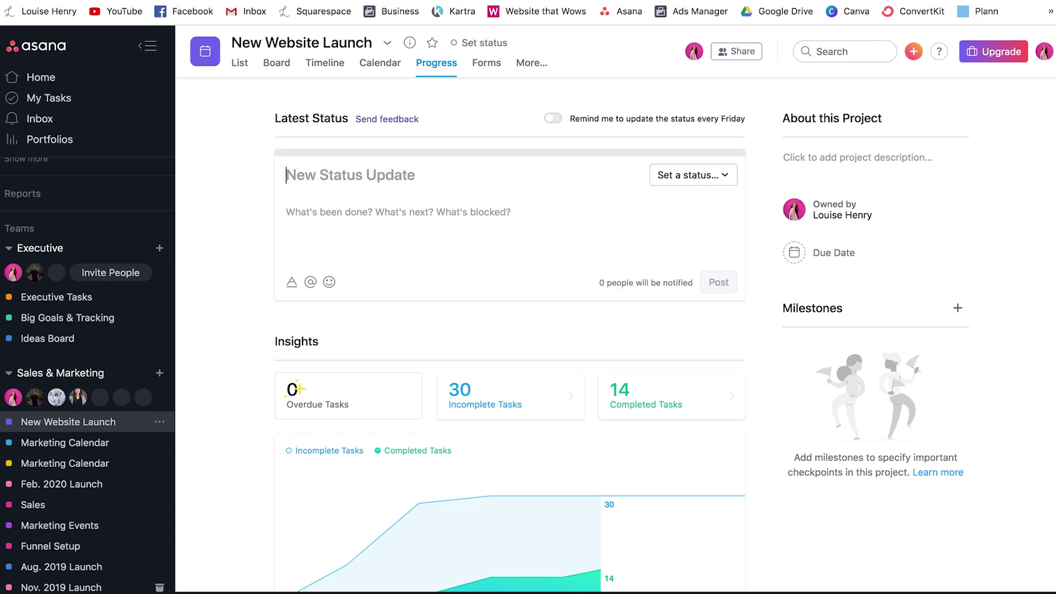
{"action": "type", "text": "Status Update"}
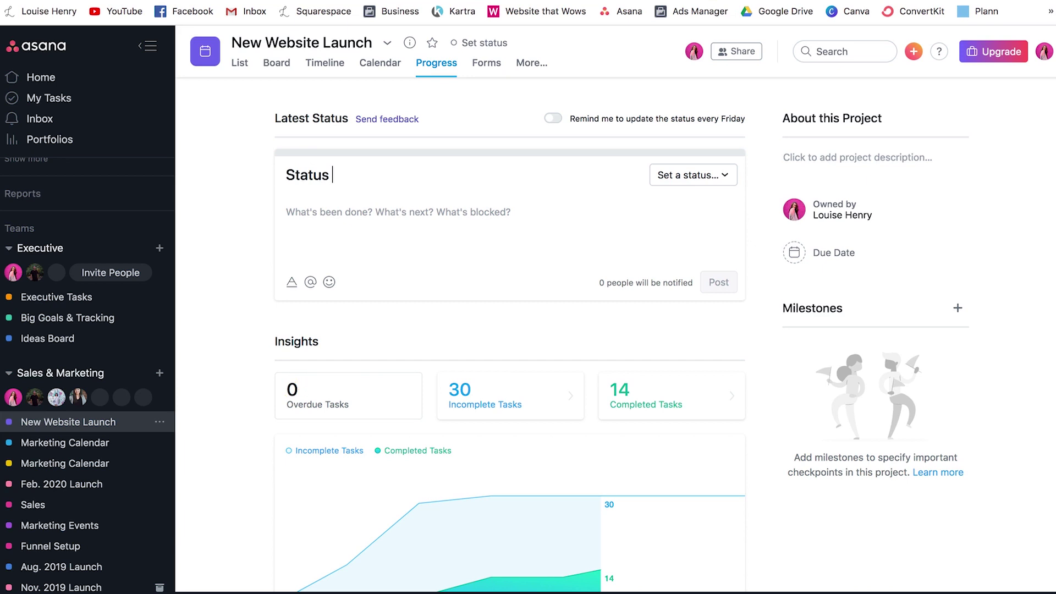
{"action": "left_click", "coordinate": [411, 212]}
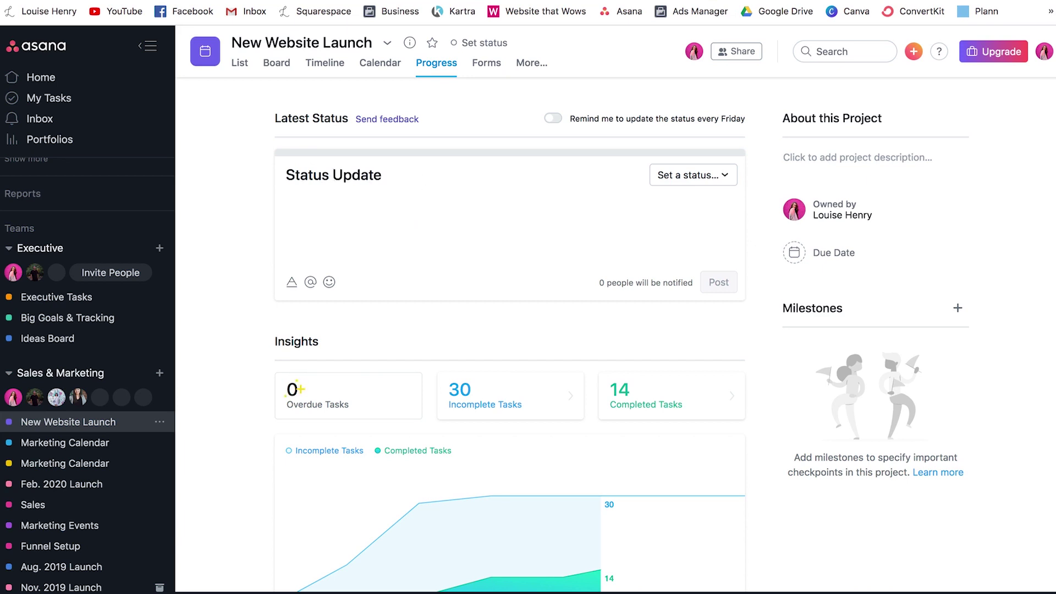
{"action": "type", "text": "Let them know.. ."}
{"action": "left_click", "coordinate": [686, 182]}
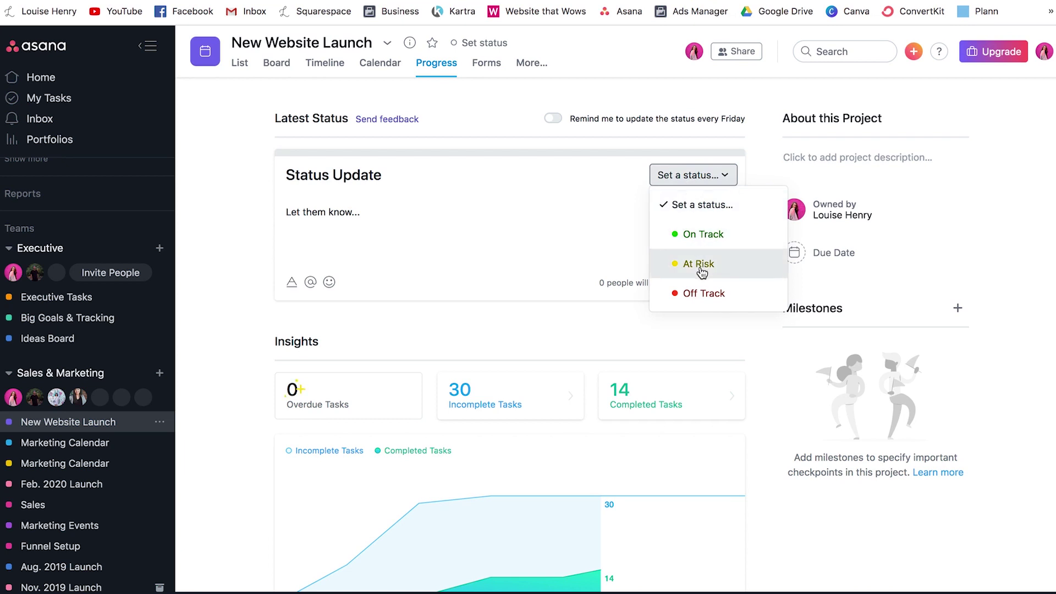
{"action": "left_click", "coordinate": [575, 145]}
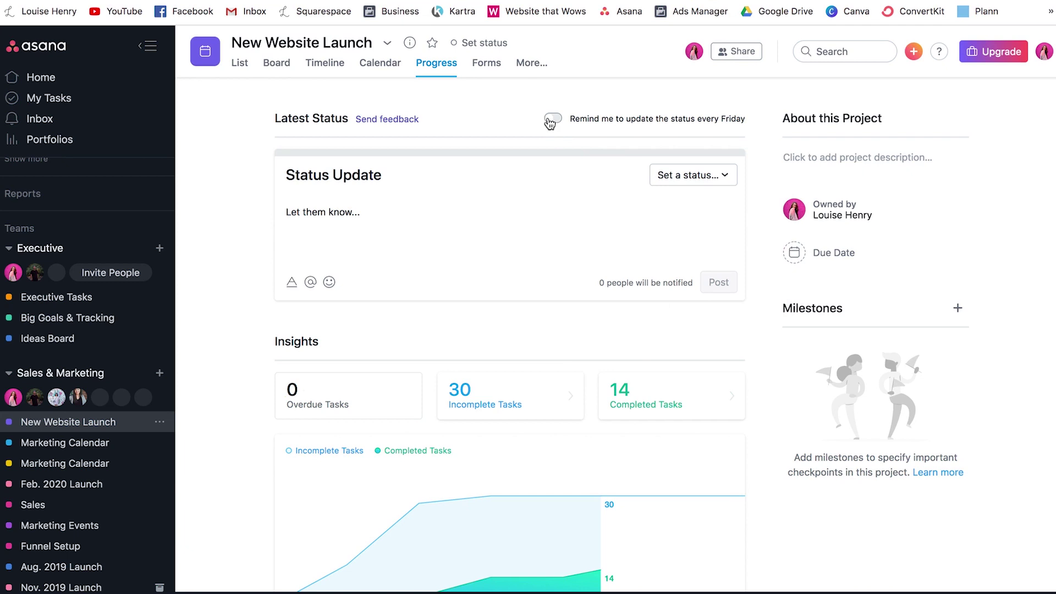
{"action": "left_click", "coordinate": [551, 125]}
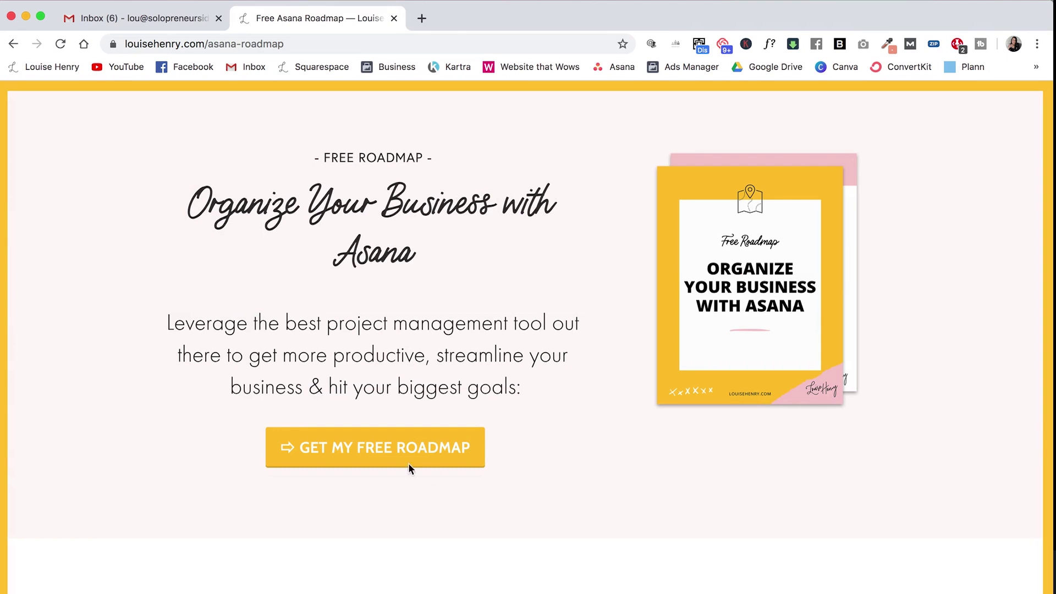
Open the sign-up form for the free "Organize Your Business with Asana" roadmap on its web page.
{"action": "left_click", "coordinate": [363, 456]}
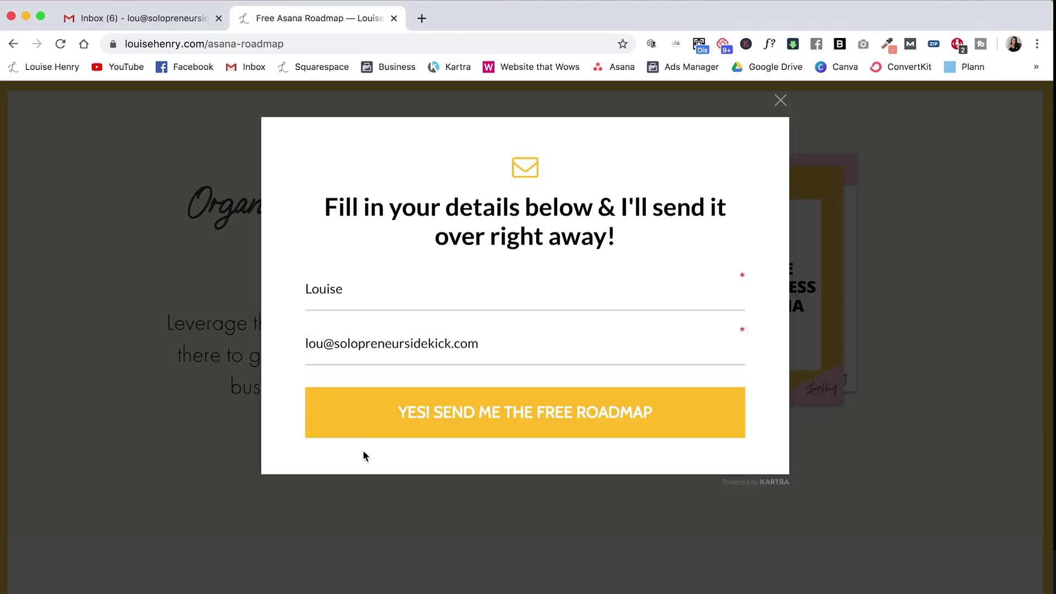